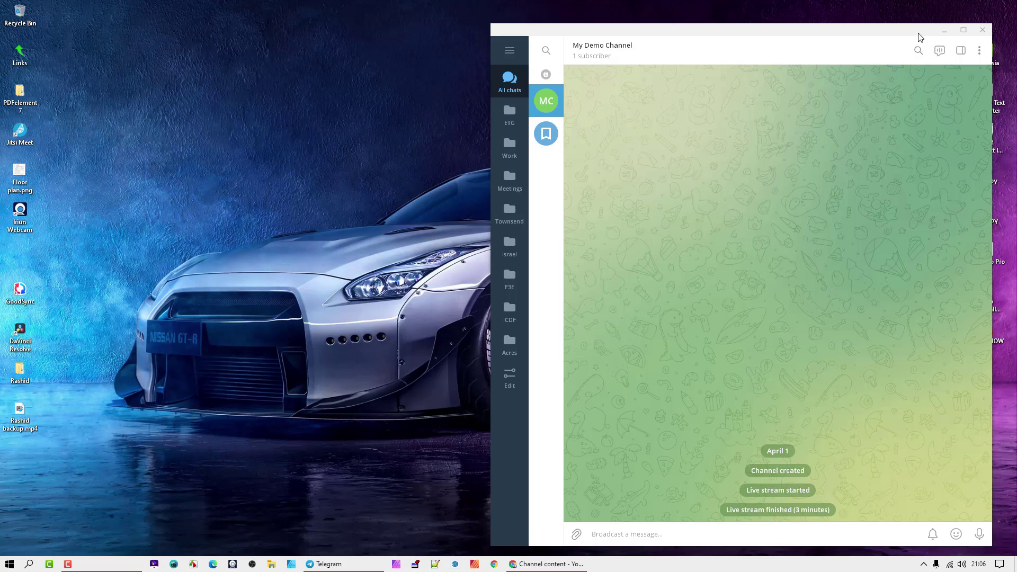
Reposition the Telegram window, then open and dismiss the channel's live stream options.
drag(920, 34, 856, 21)
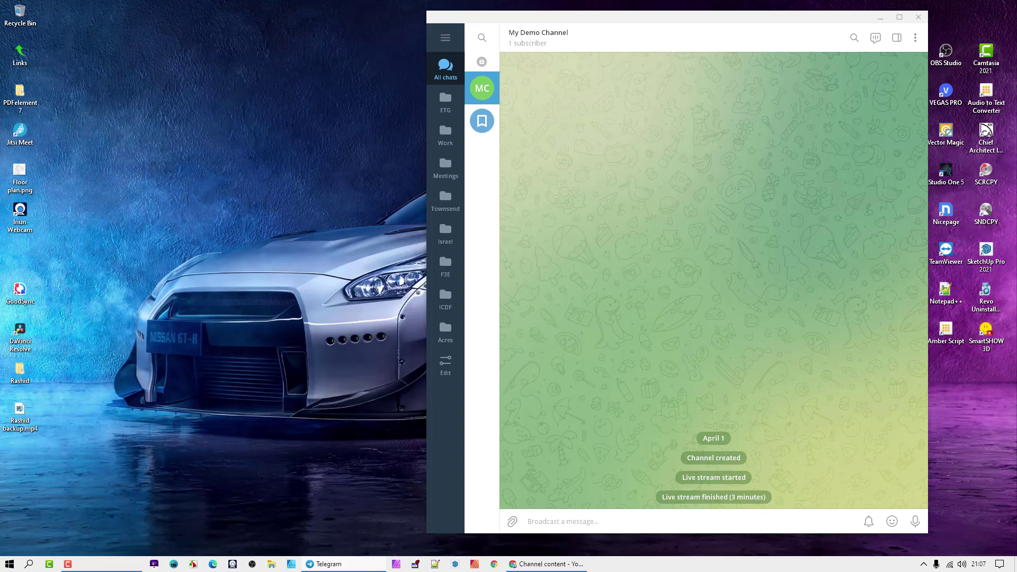
drag(806, 24, 850, 35)
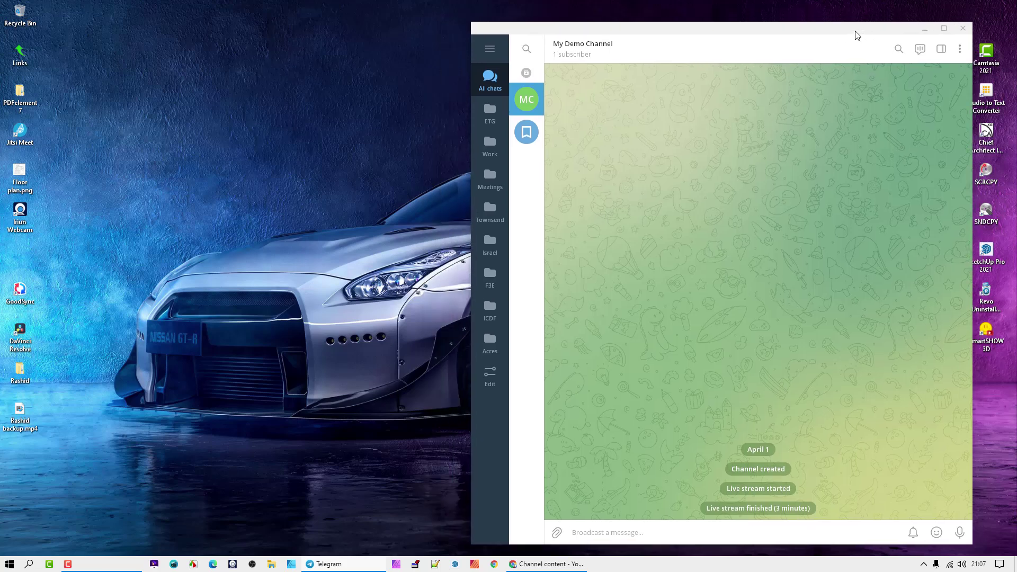
click(920, 53)
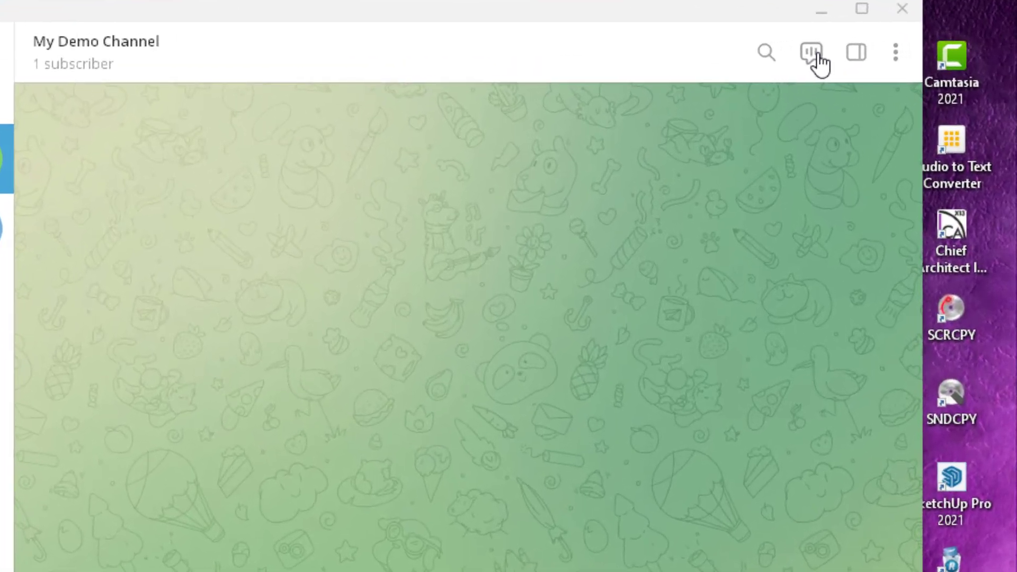
click(818, 59)
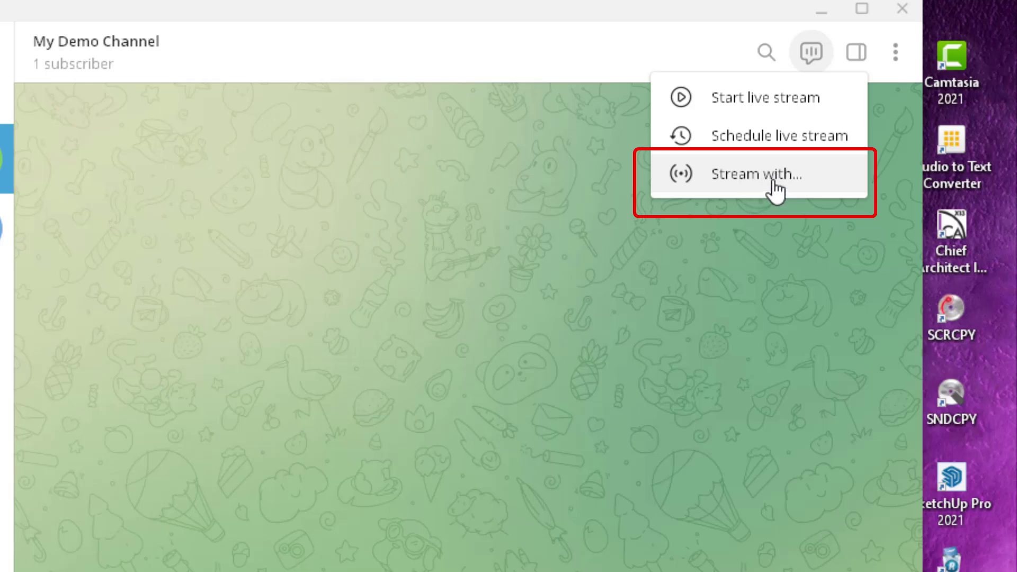
click(286, 308)
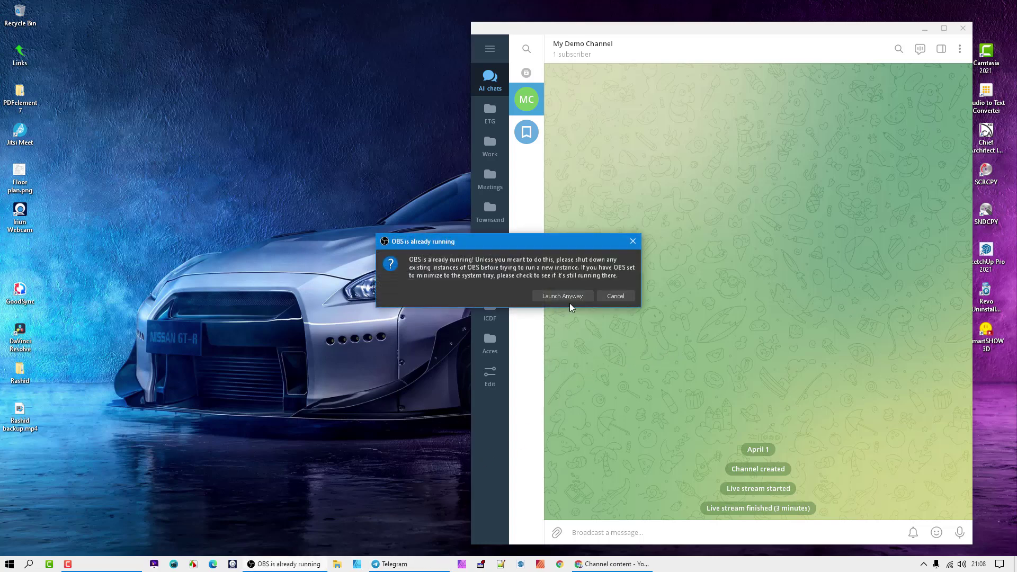
Launch OBS anyway and show the Stream settings with the rtmps://dc4-1.rtmp.t.me/s/ server.
click(569, 299)
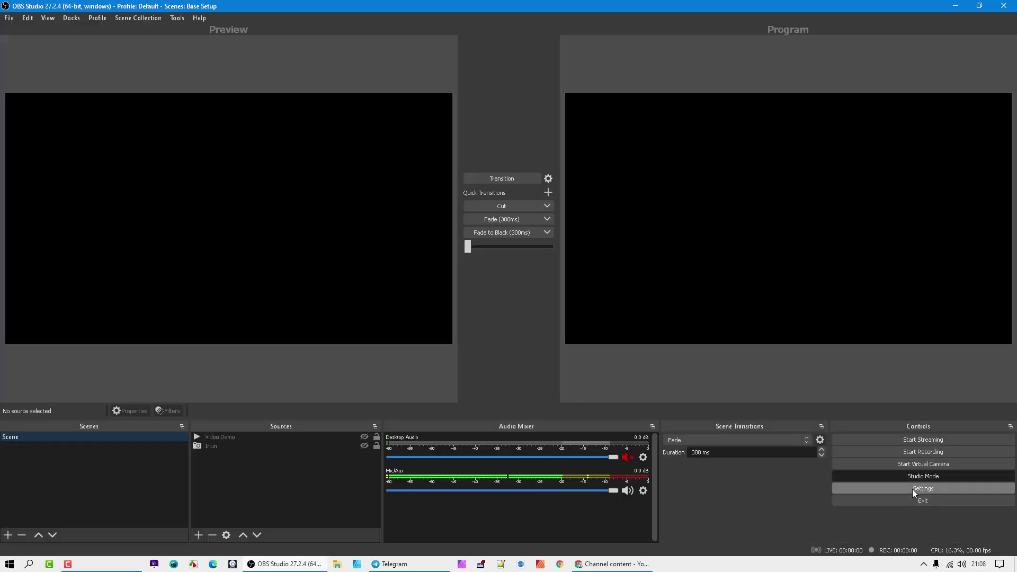
click(905, 488)
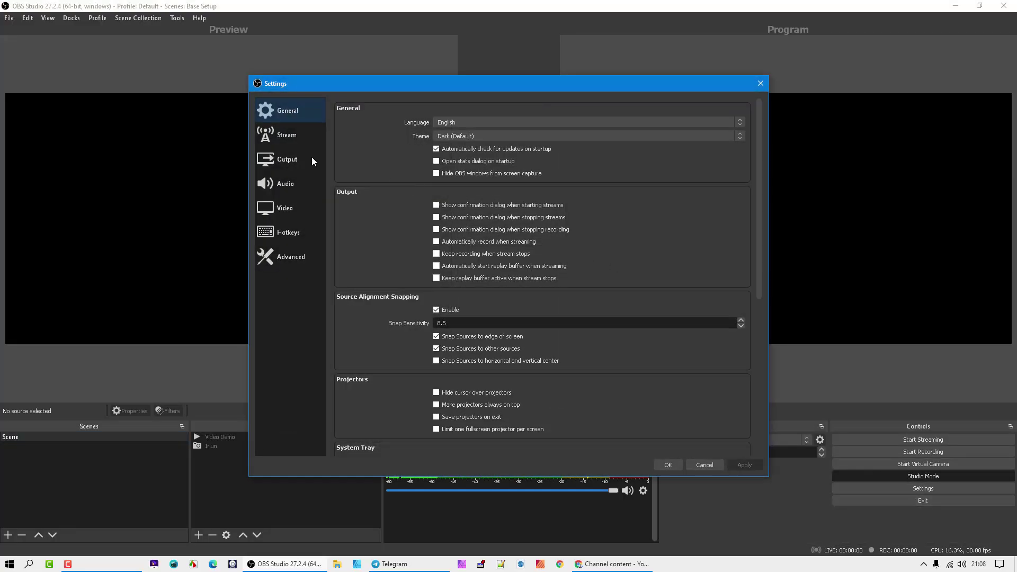
click(289, 136)
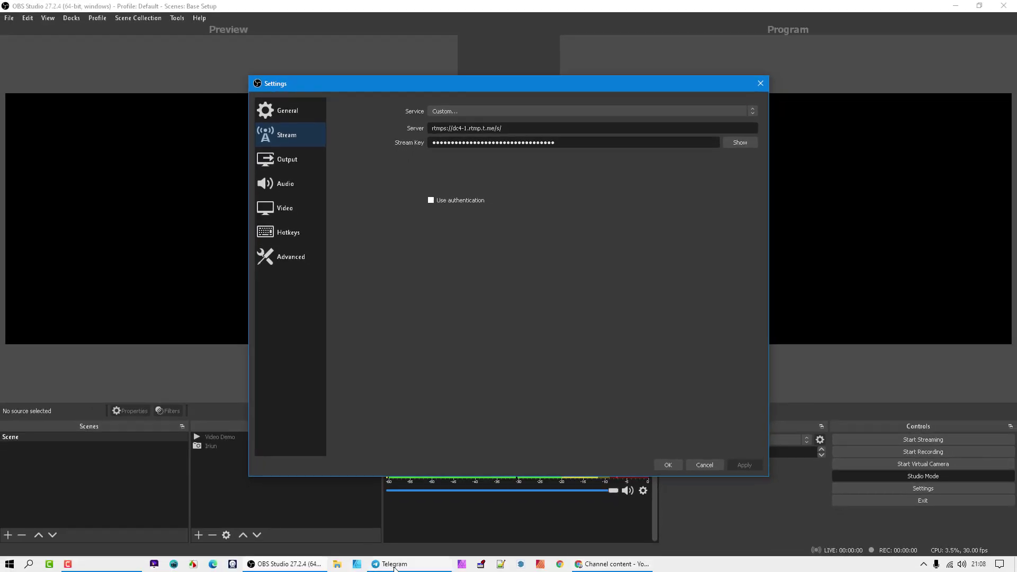
click(394, 565)
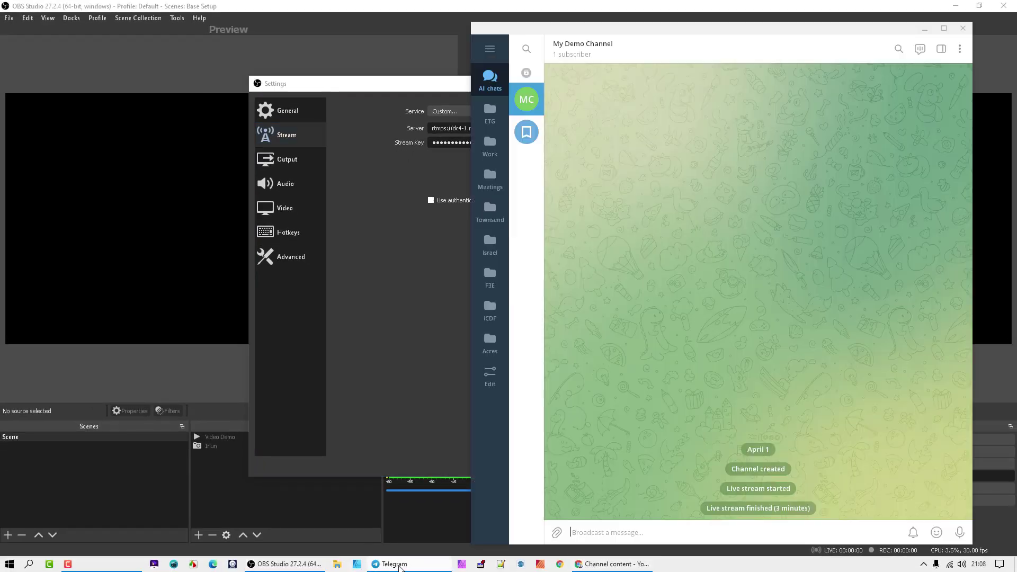
click(920, 49)
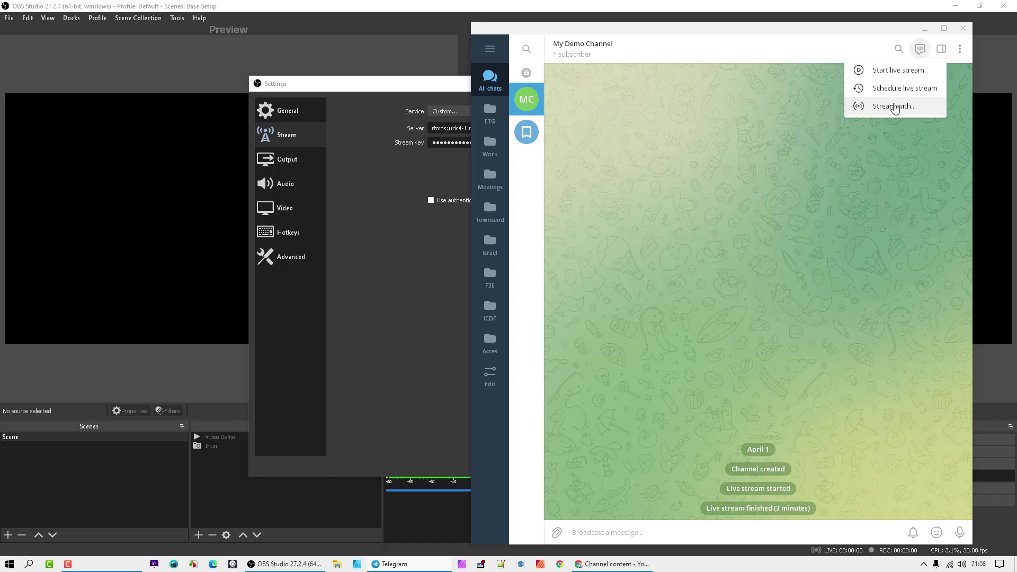
click(894, 107)
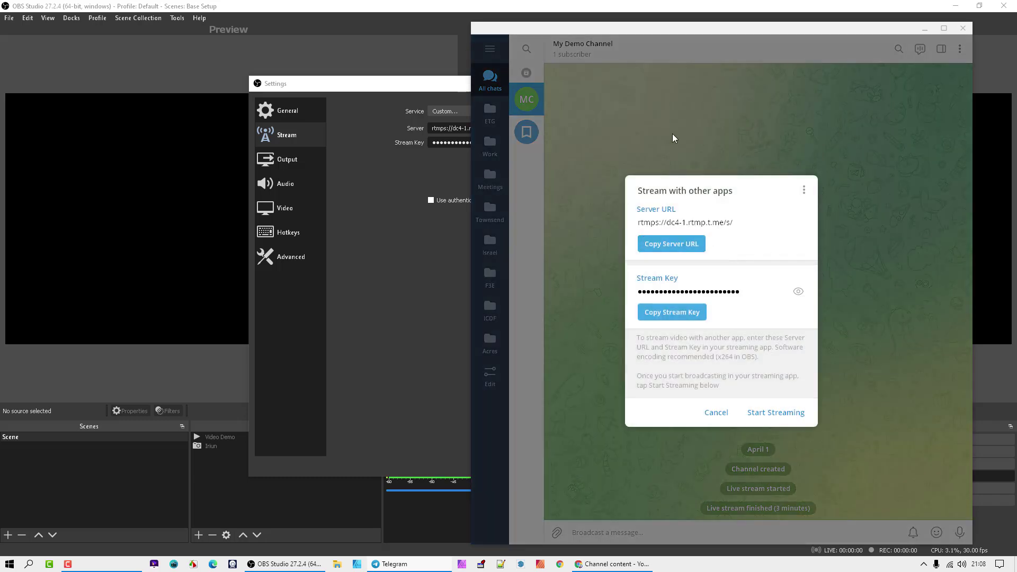
drag(673, 34, 787, 26)
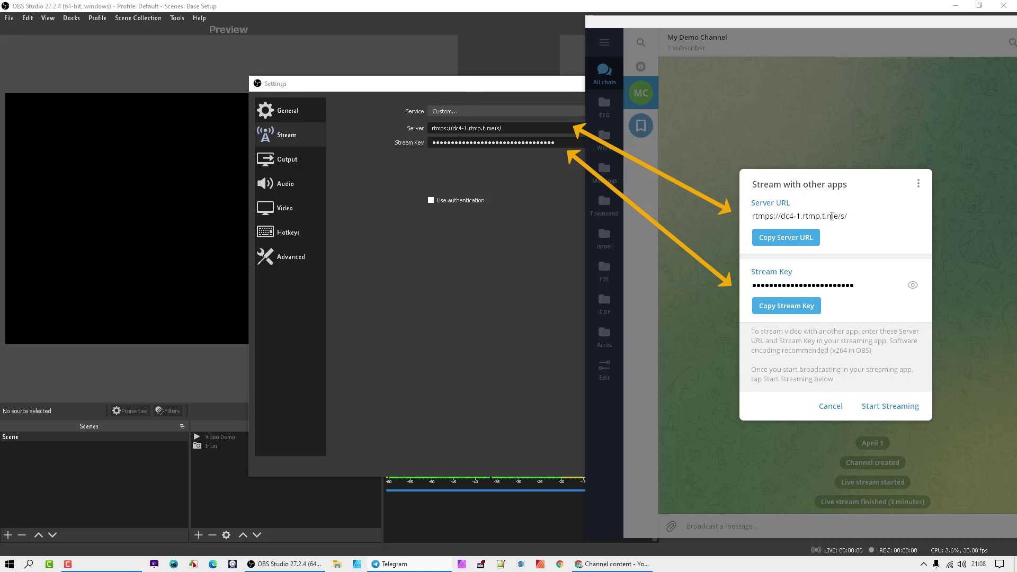
click(788, 313)
click(546, 143)
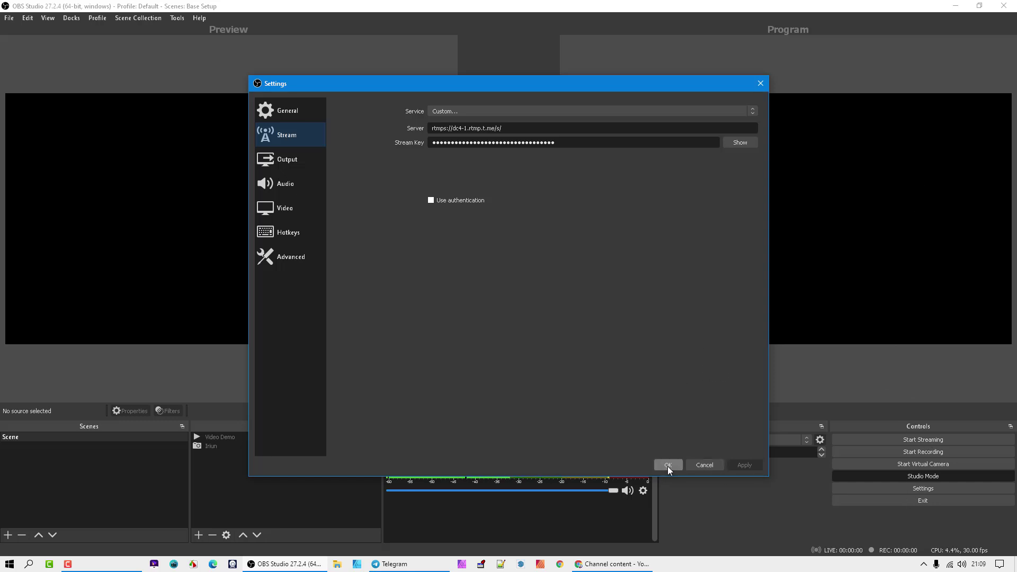
Save the stream settings, make the Video Demo source visible, and transition it to Program.
drag(503, 127, 404, 144)
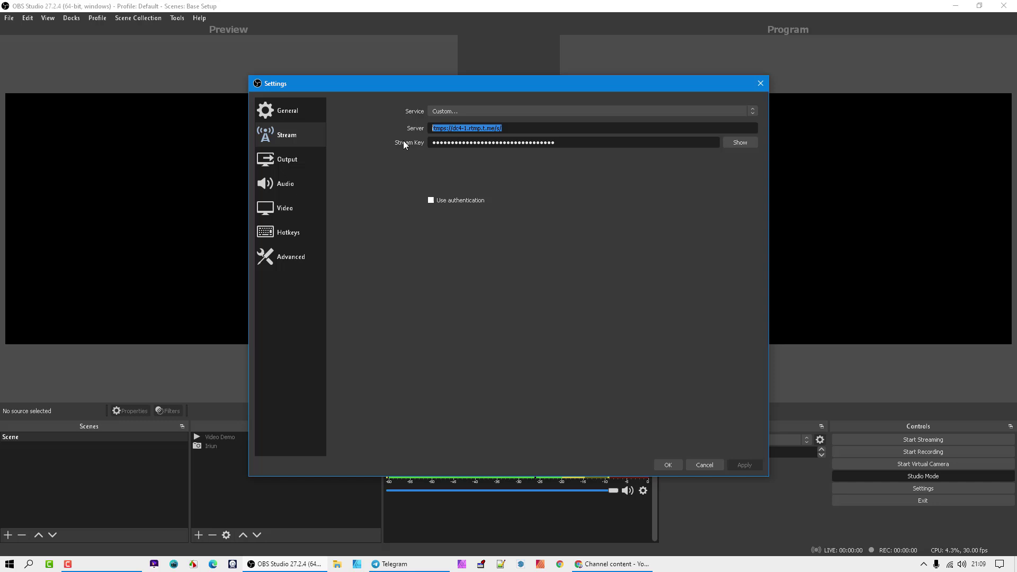
click(669, 466)
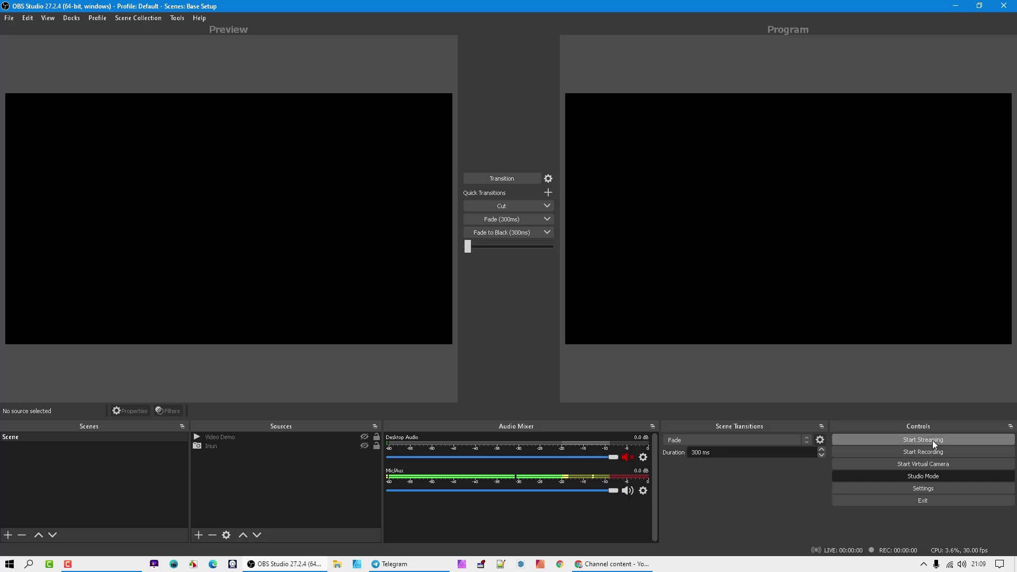
click(265, 437)
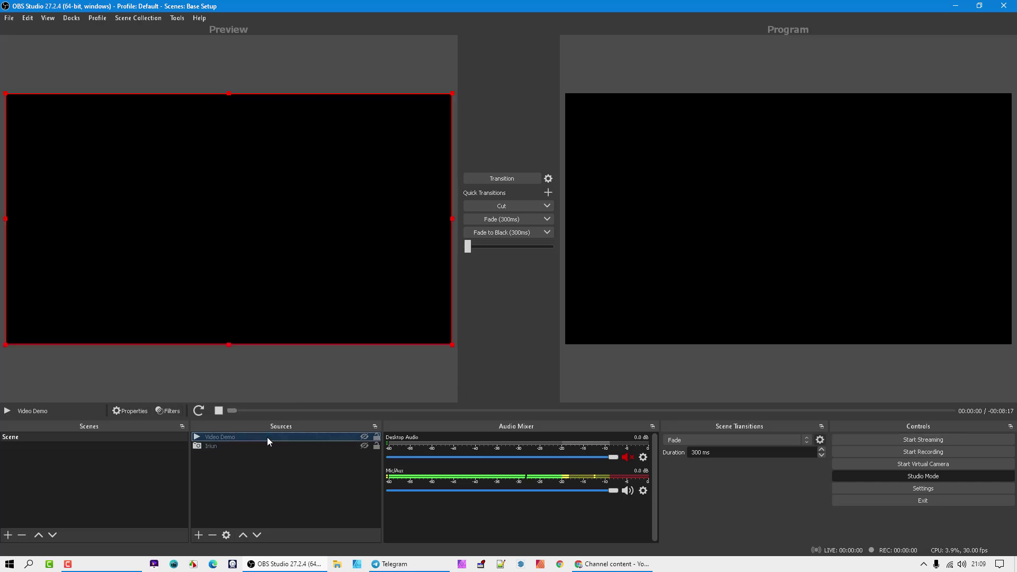
click(365, 438)
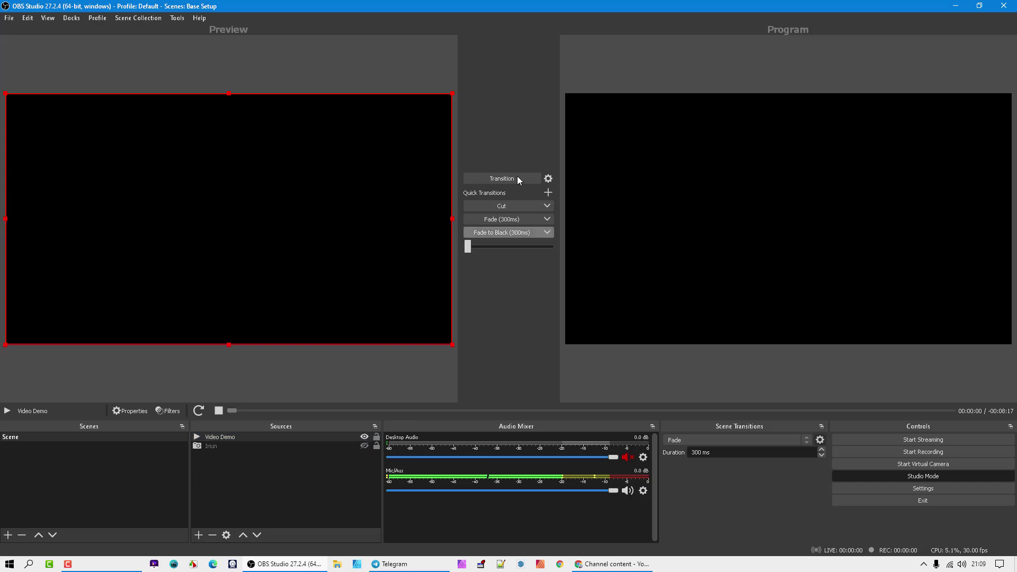
click(521, 179)
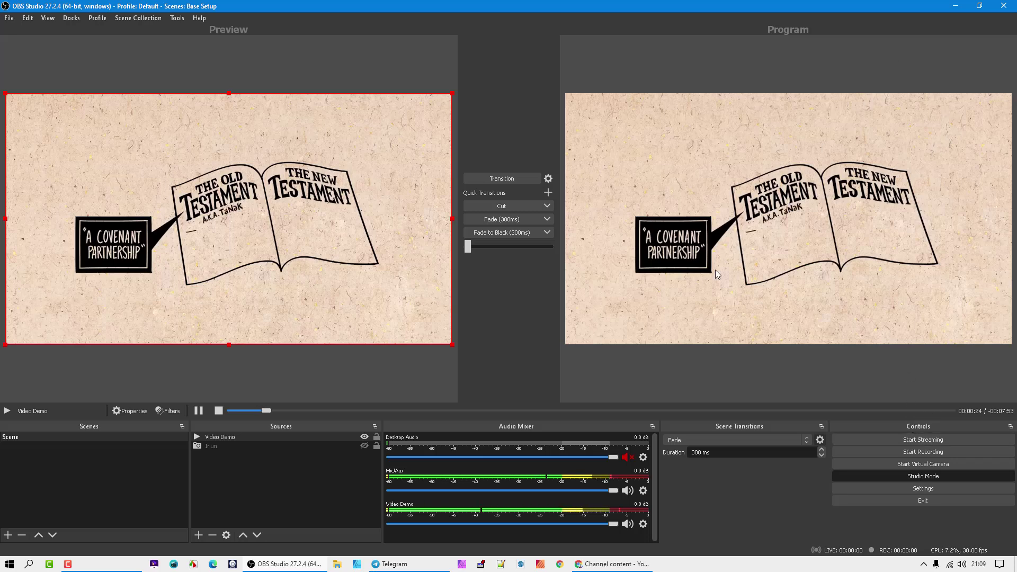
Recheck the Custom rtmps://dc4-1.rtmp.t.me/s/ server and stream key, then confirm the settings.
click(928, 491)
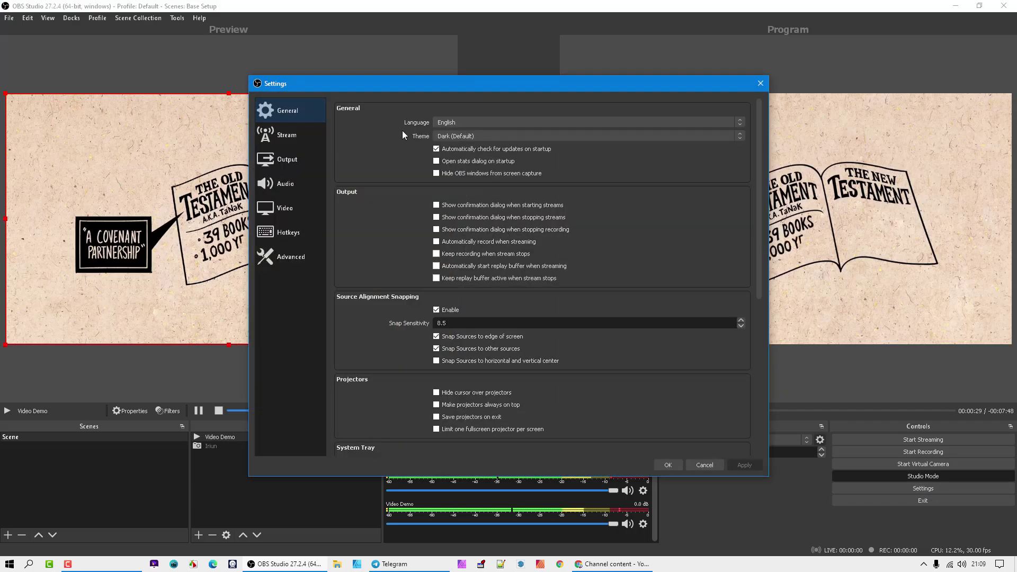
click(303, 135)
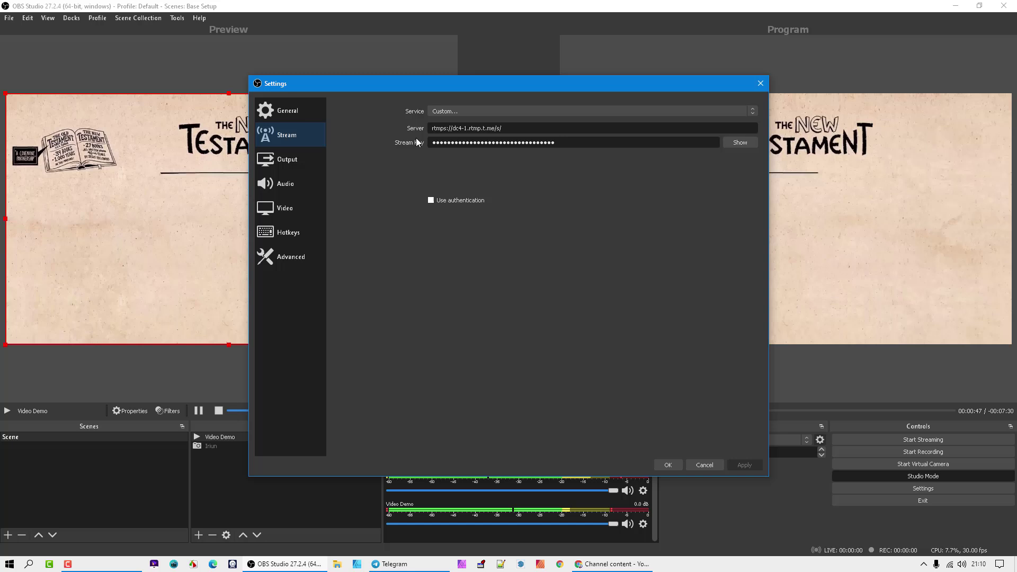
click(676, 464)
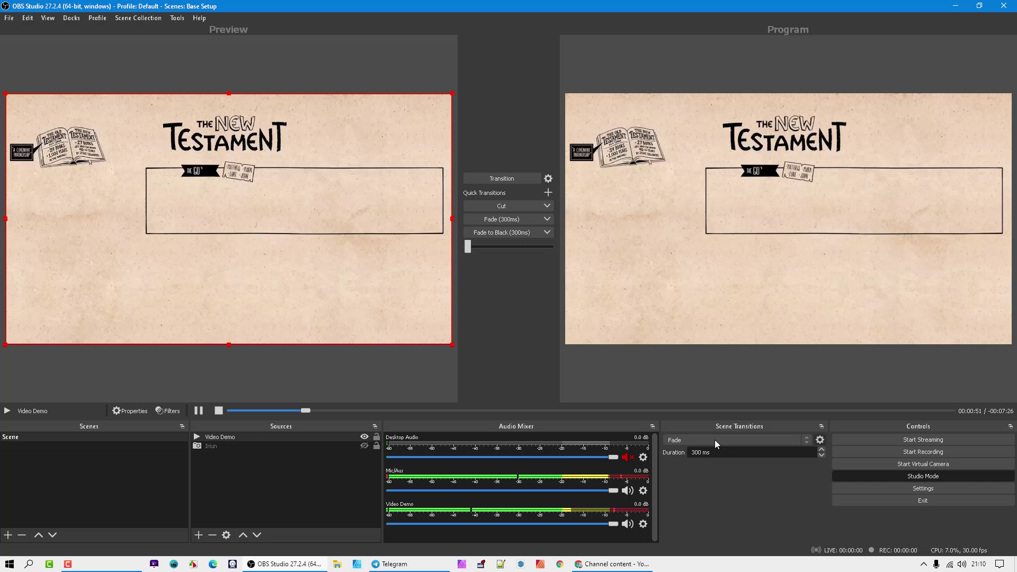
Start streaming from OBS and start the live stream in Telegram's My Demo Channel.
click(924, 438)
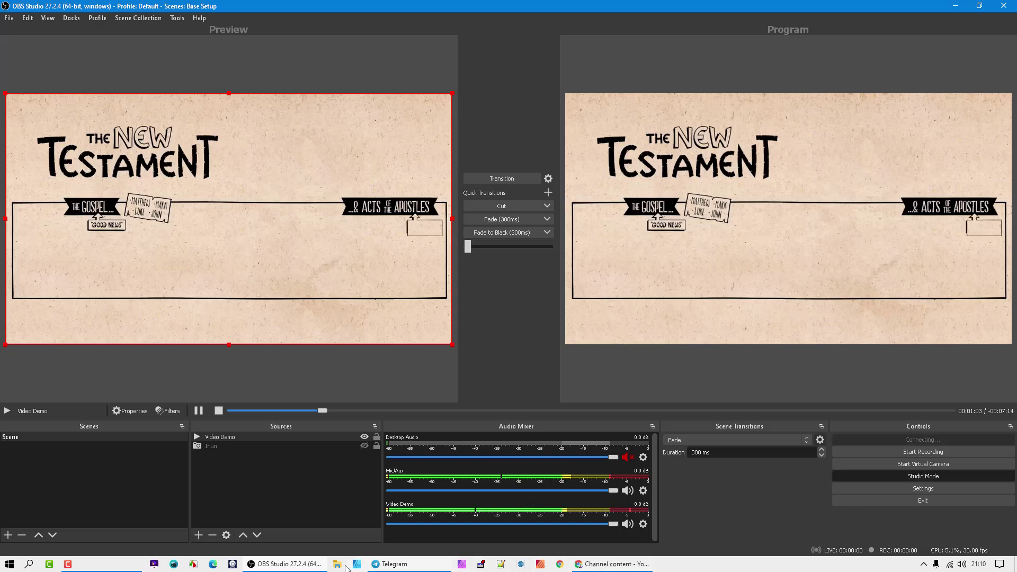
click(405, 565)
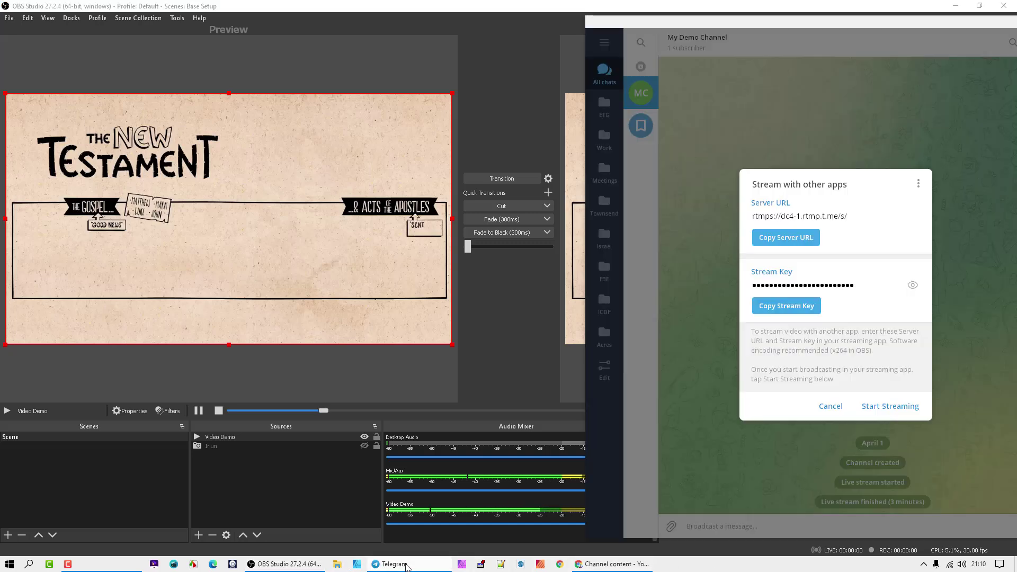
click(881, 411)
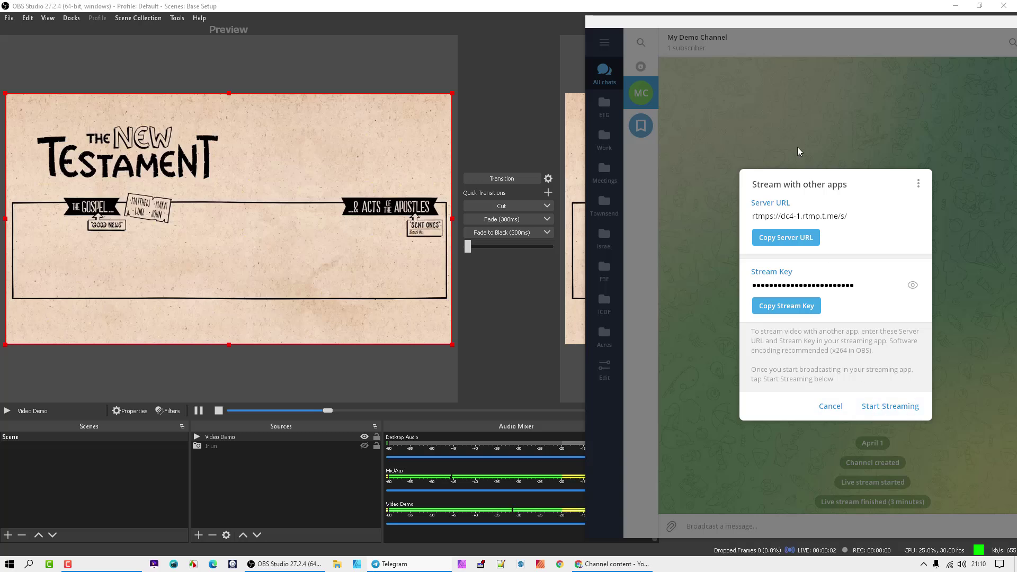
click(898, 411)
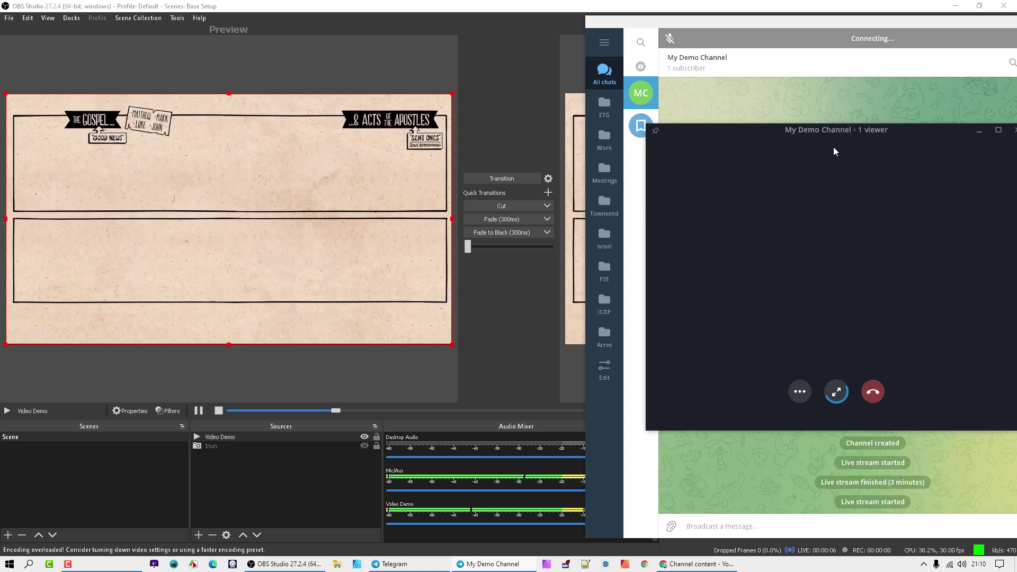
Move the Telegram stream viewer window up and left over OBS.
drag(802, 131, 311, 104)
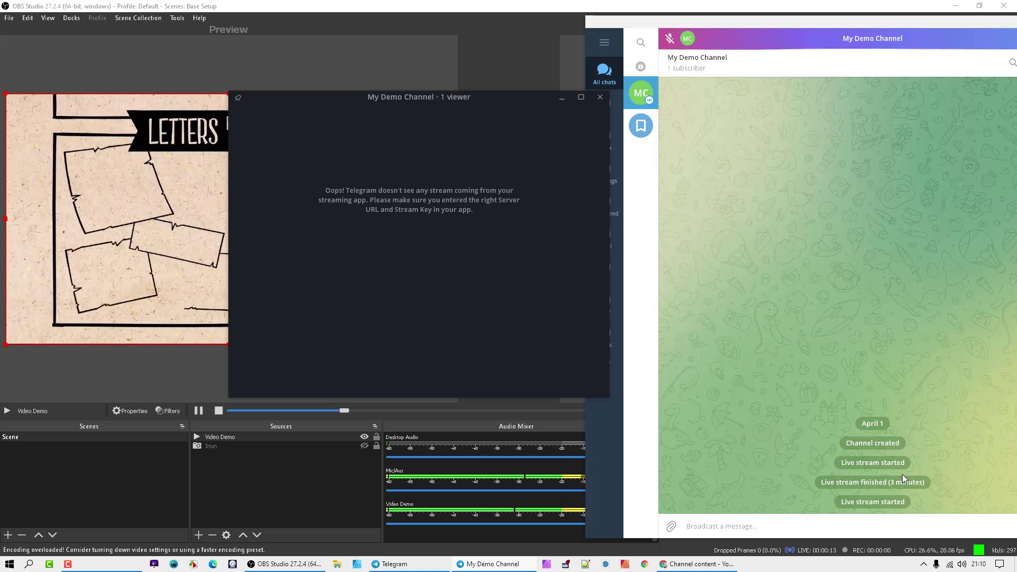
mouse_move(412, 221)
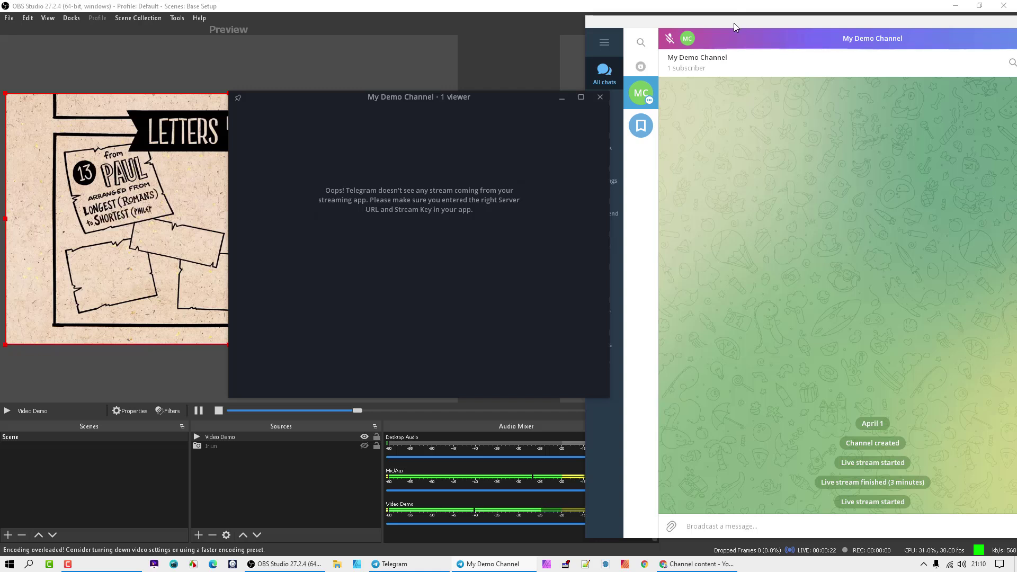
drag(406, 99, 323, 62)
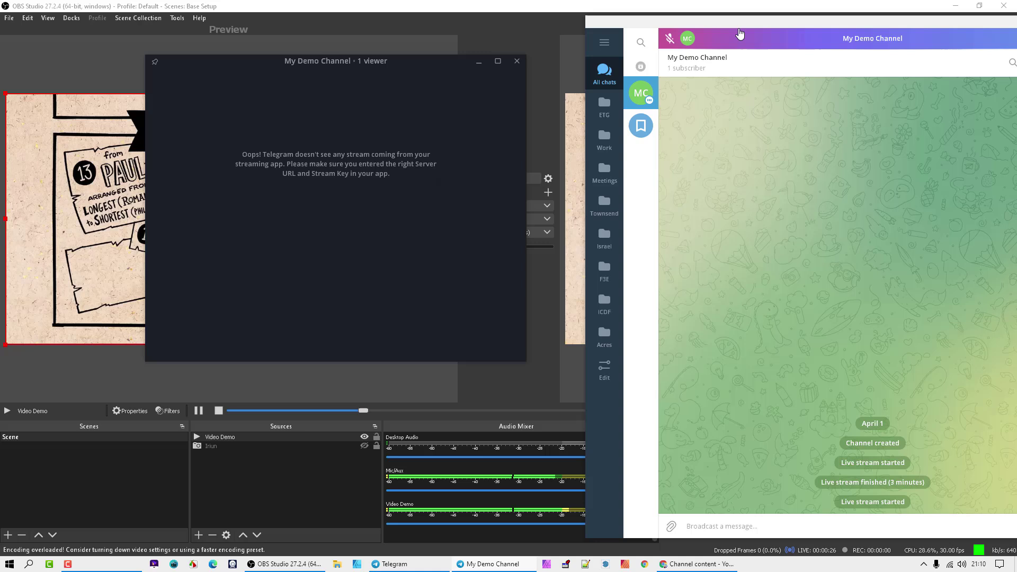
Minimize the Telegram chat window and OBS, leaving the stream viewer centred on the desktop.
drag(666, 23, 632, 55)
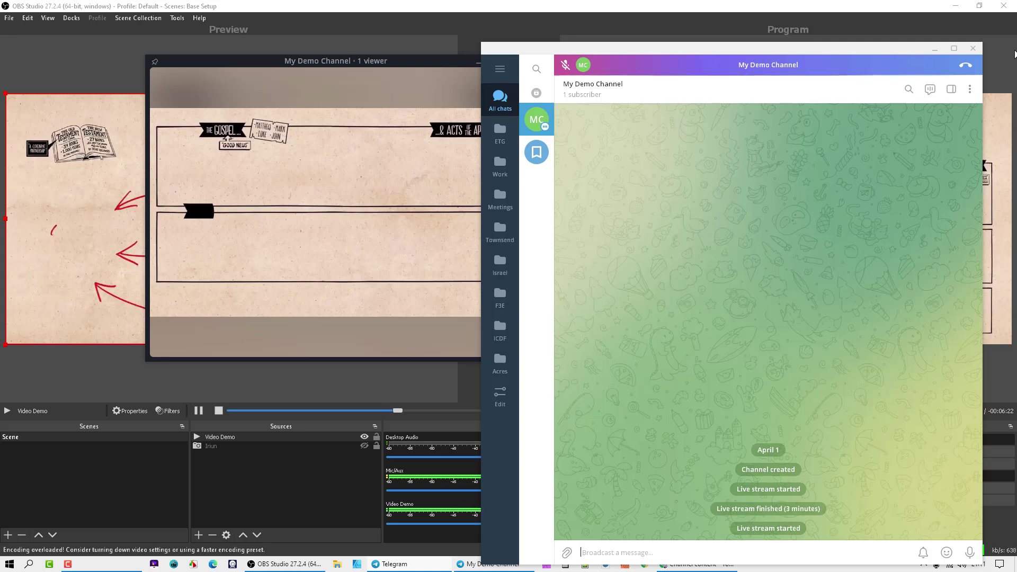
click(934, 48)
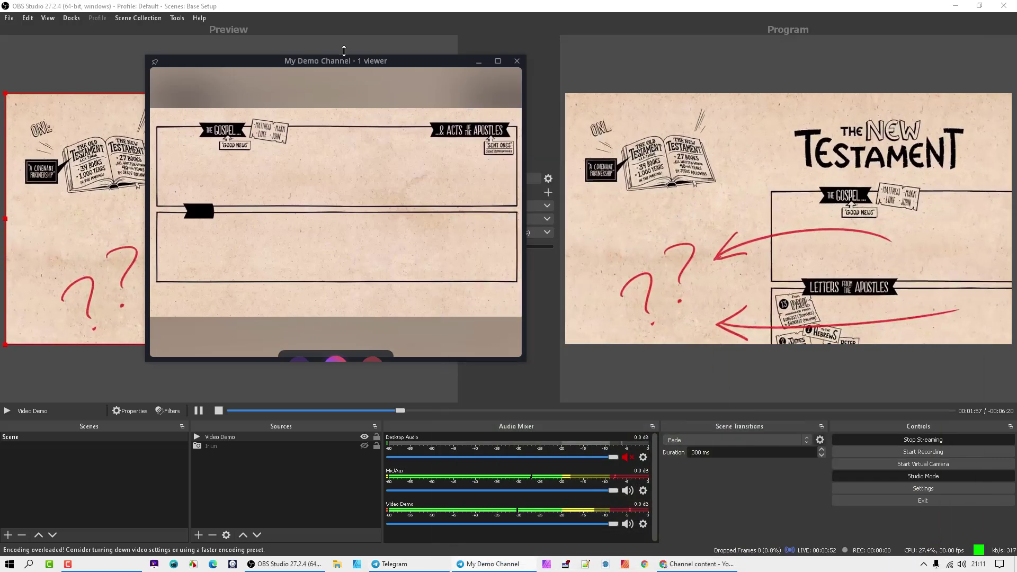
drag(451, 61, 681, 75)
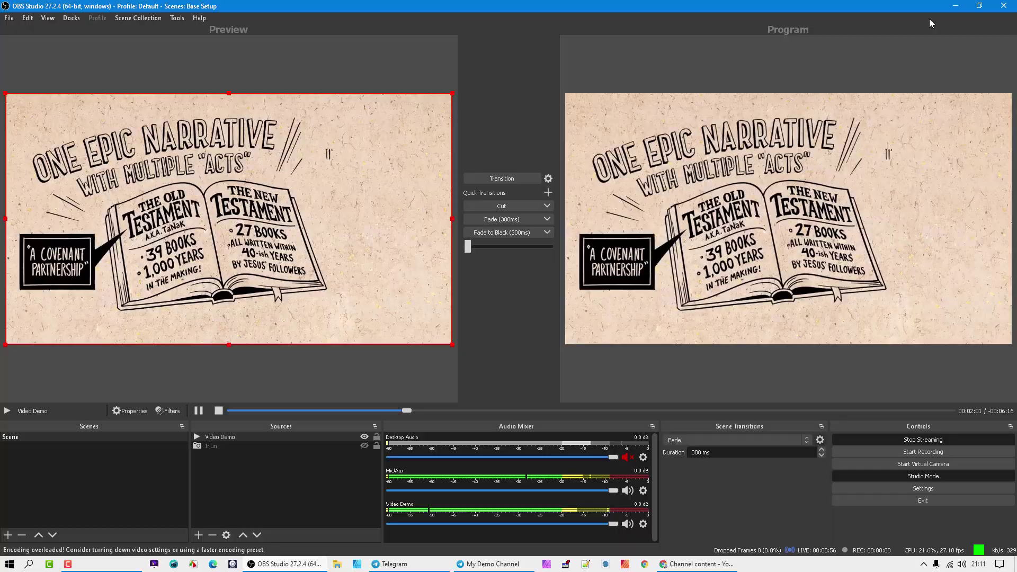
click(956, 6)
drag(650, 63, 569, 119)
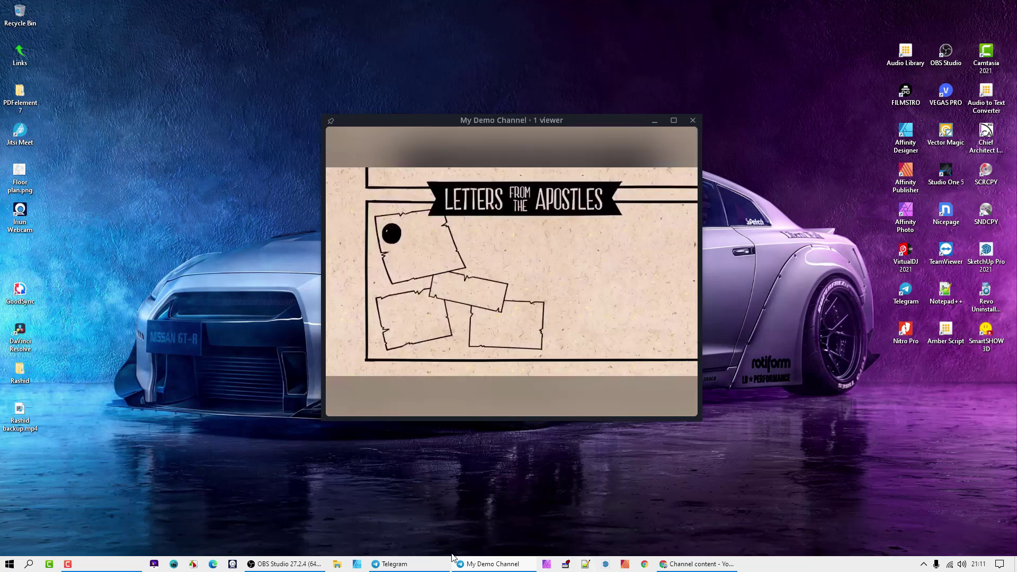
mouse_move(291, 567)
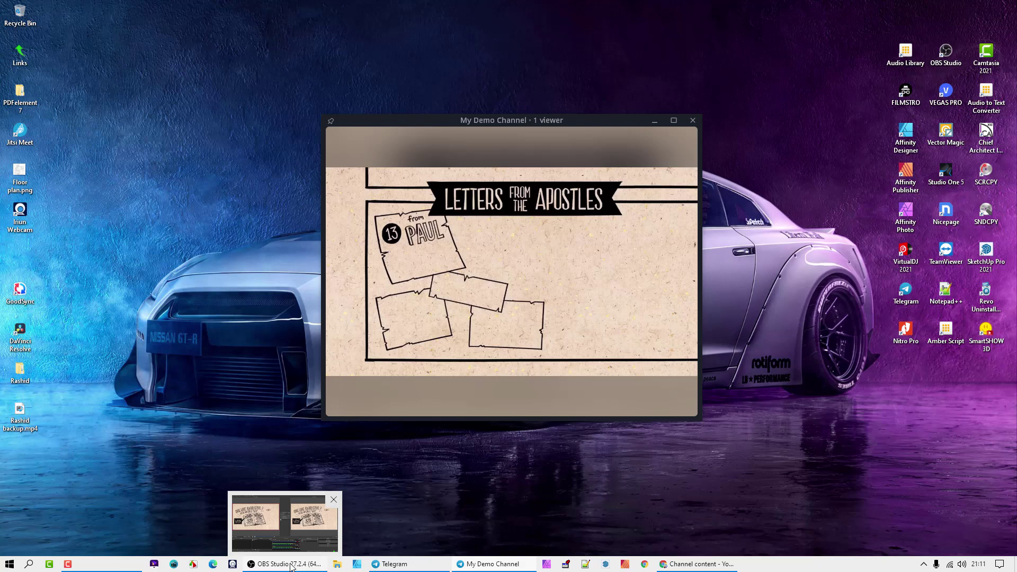
mouse_move(622, 266)
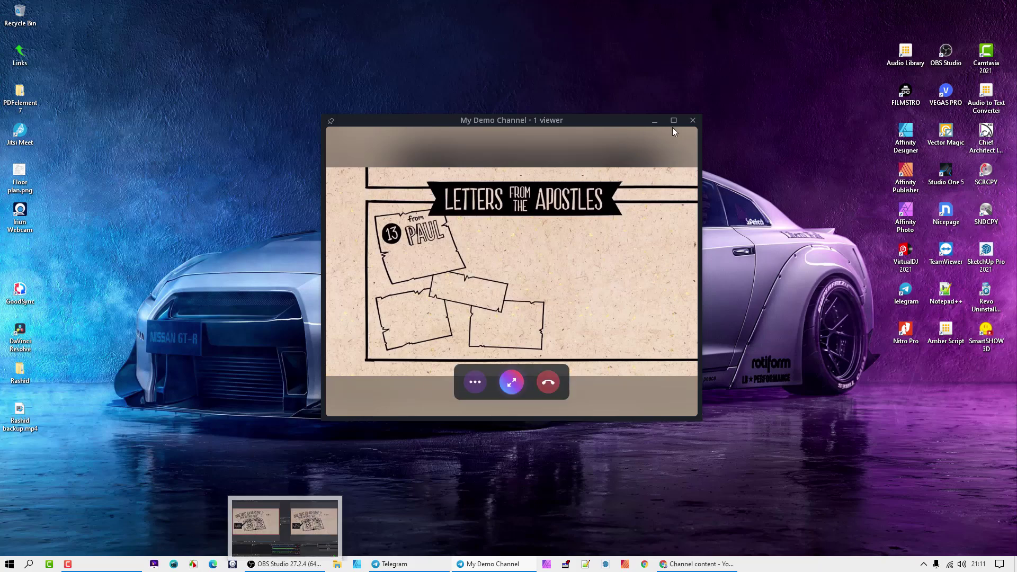
click(511, 385)
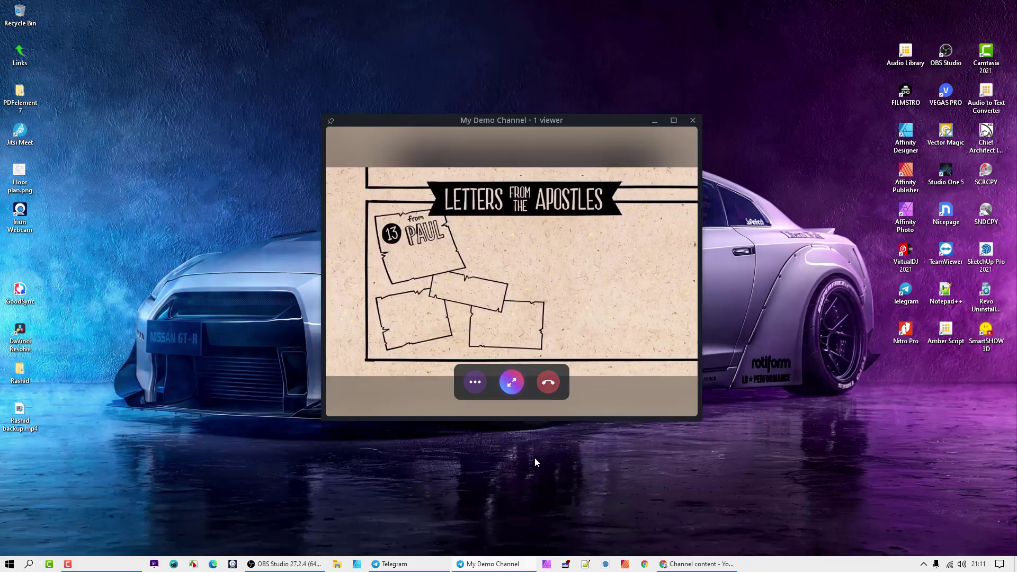
click(475, 382)
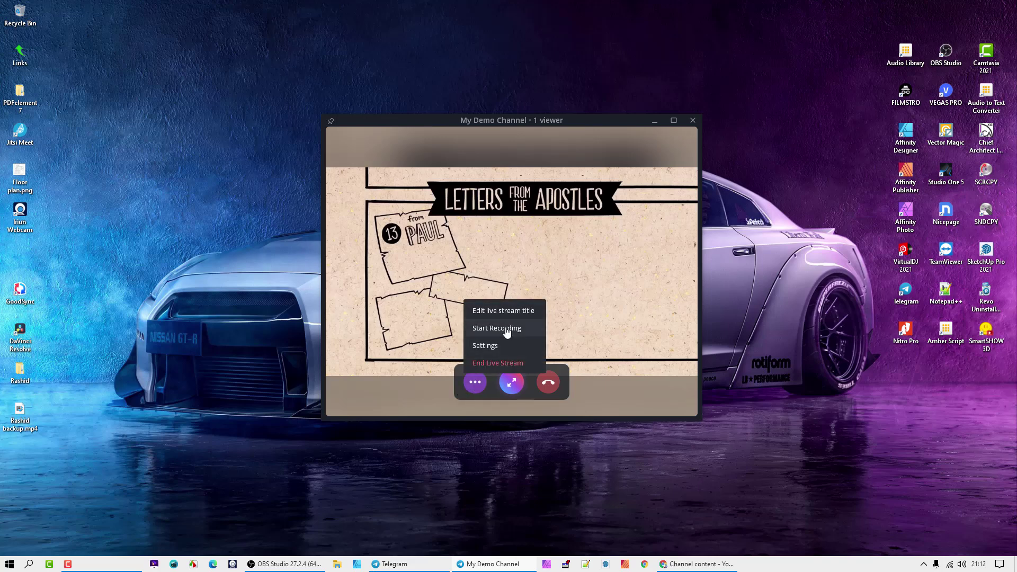
click(492, 349)
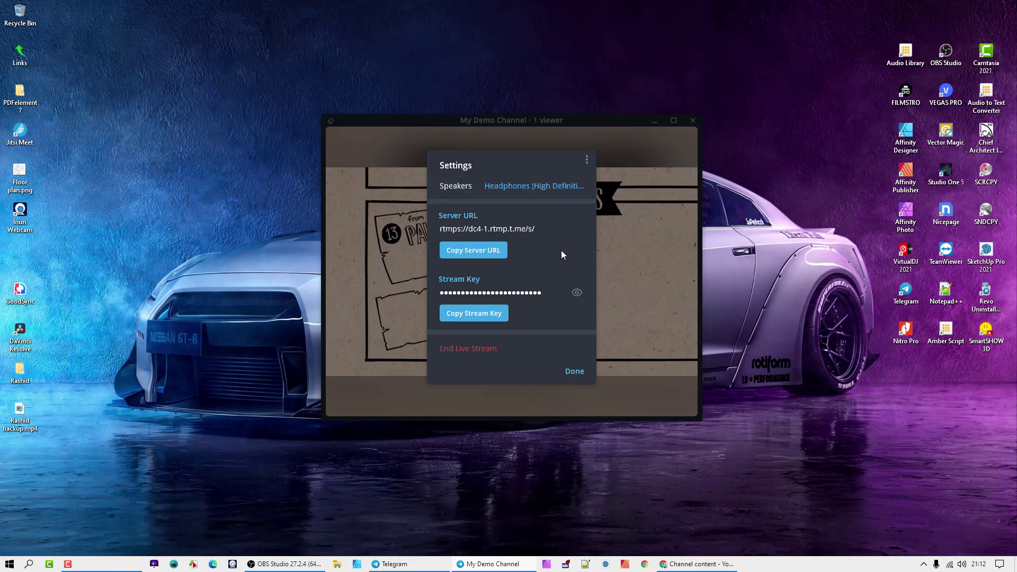
click(574, 371)
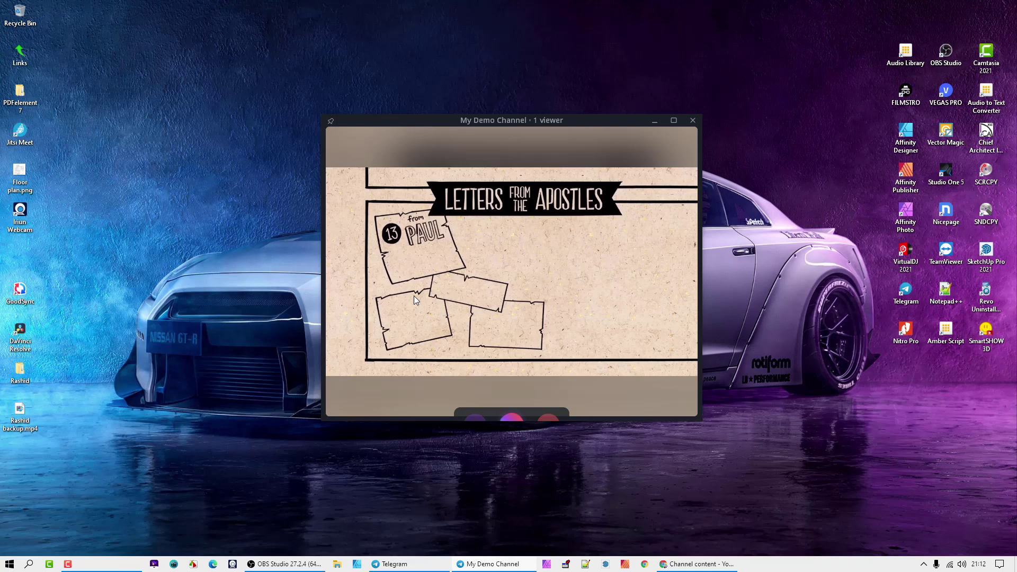